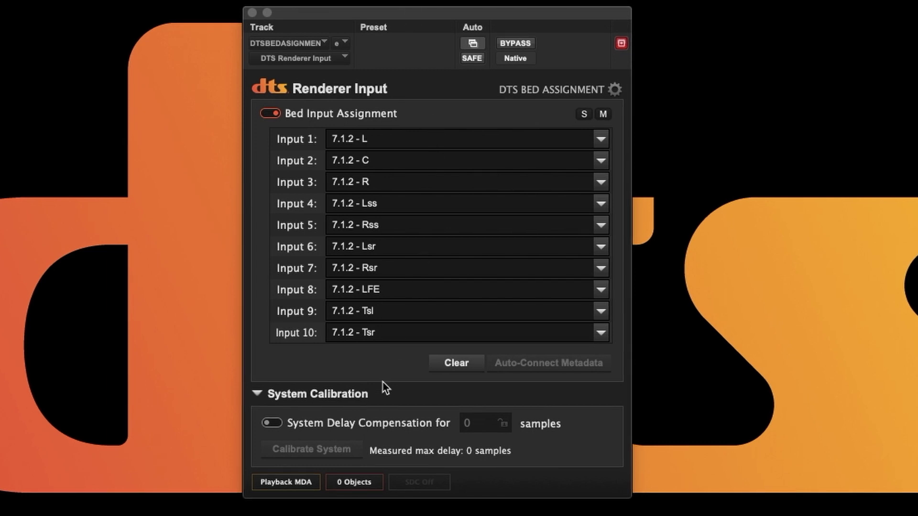
# Switch off Bed Input Assignment so all ten renderer inputs revert from 7.1.2 channels to None.
pyautogui.click(266, 113)
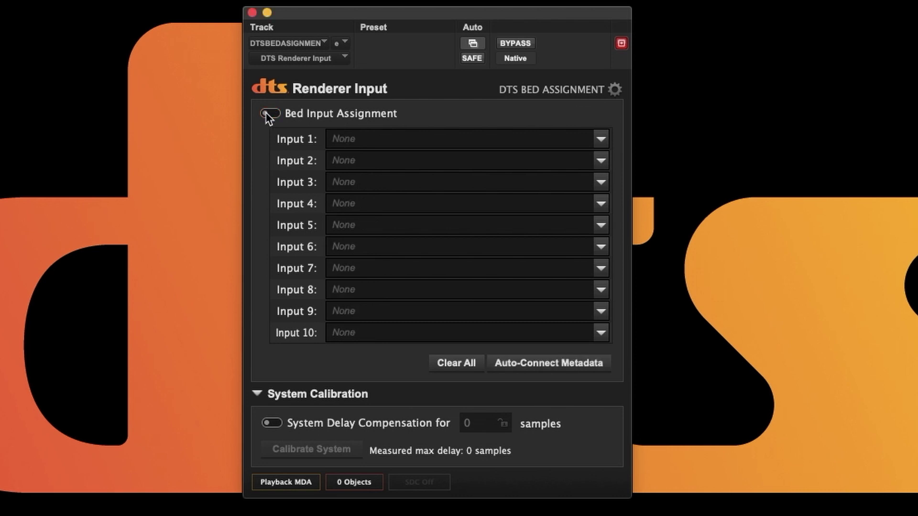
pyautogui.click(412, 143)
pyautogui.moveTo(414, 171)
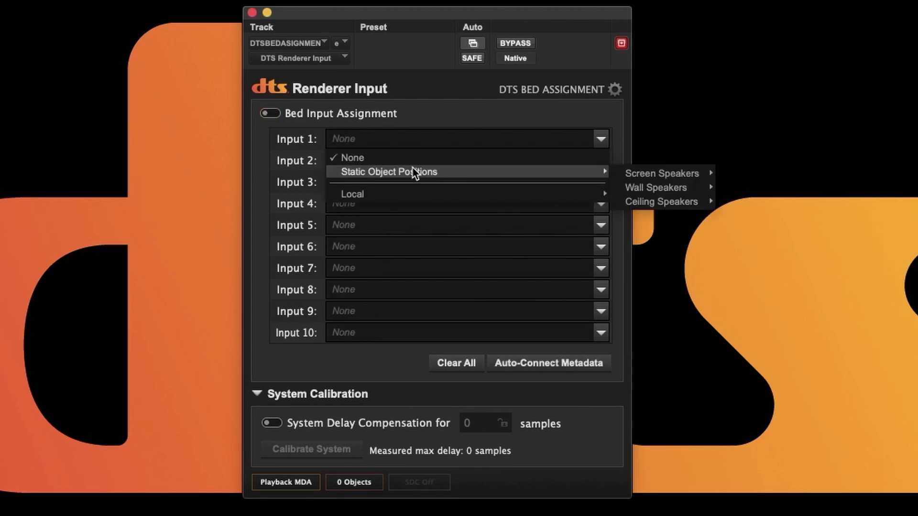
pyautogui.moveTo(617, 168)
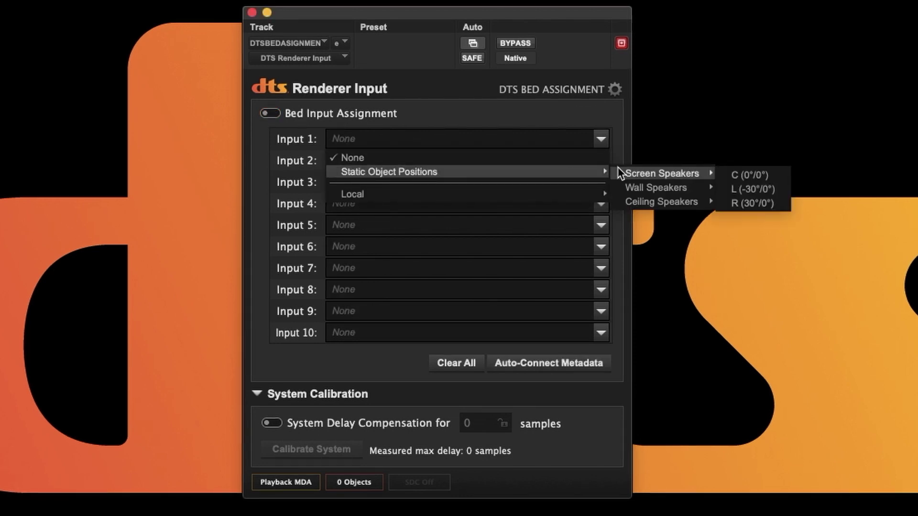
pyautogui.moveTo(629, 204)
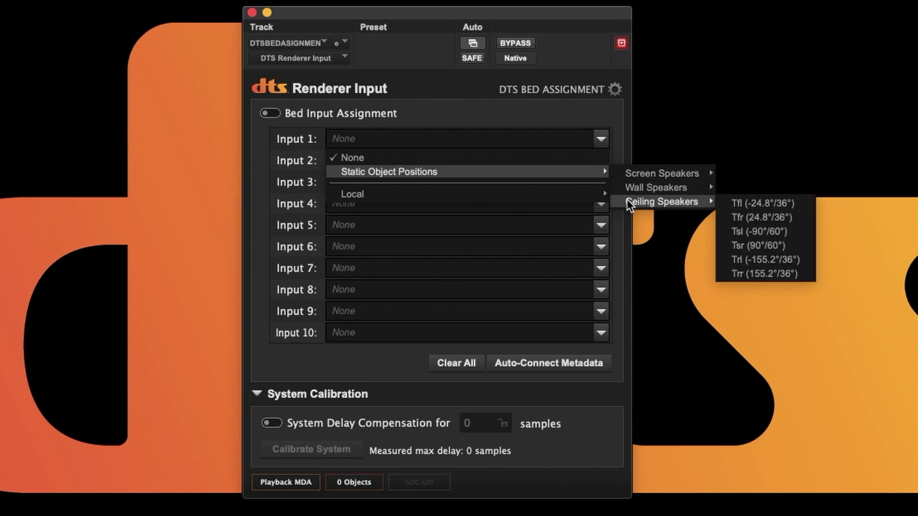
pyautogui.click(521, 117)
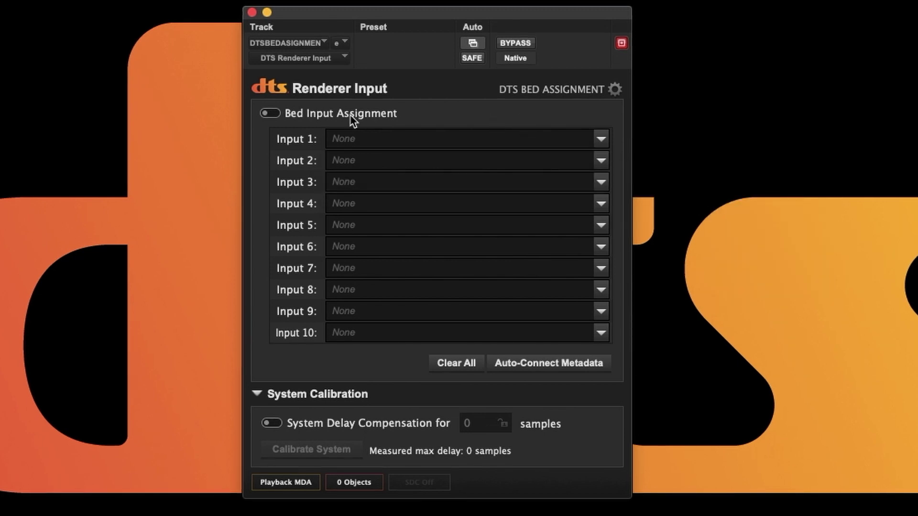
pyautogui.click(270, 114)
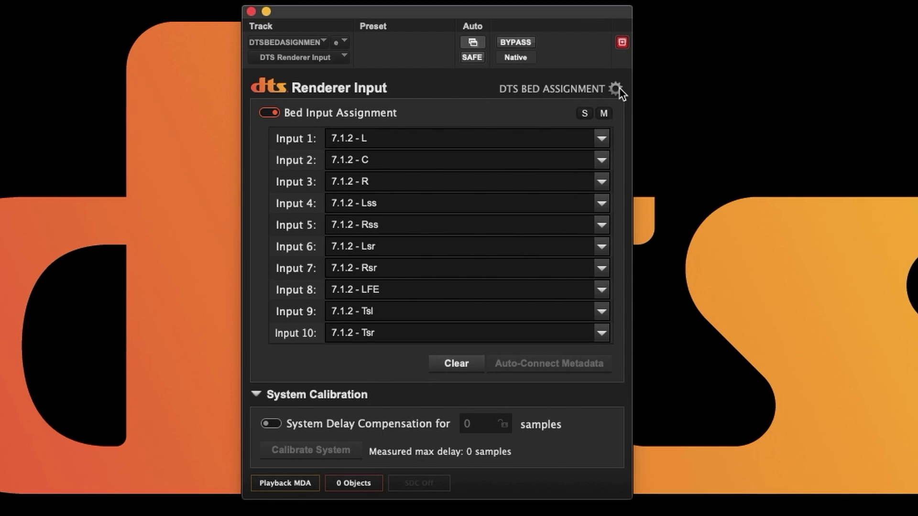
# Solo the bed input, keeping all ten 7.1.2 channel assignments intact.
pyautogui.click(584, 115)
pyautogui.click(584, 114)
pyautogui.click(604, 114)
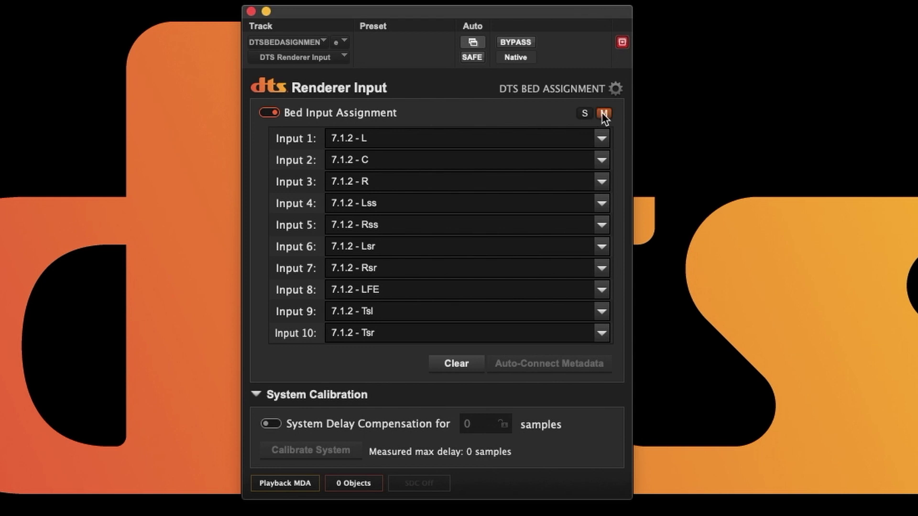
pyautogui.click(603, 113)
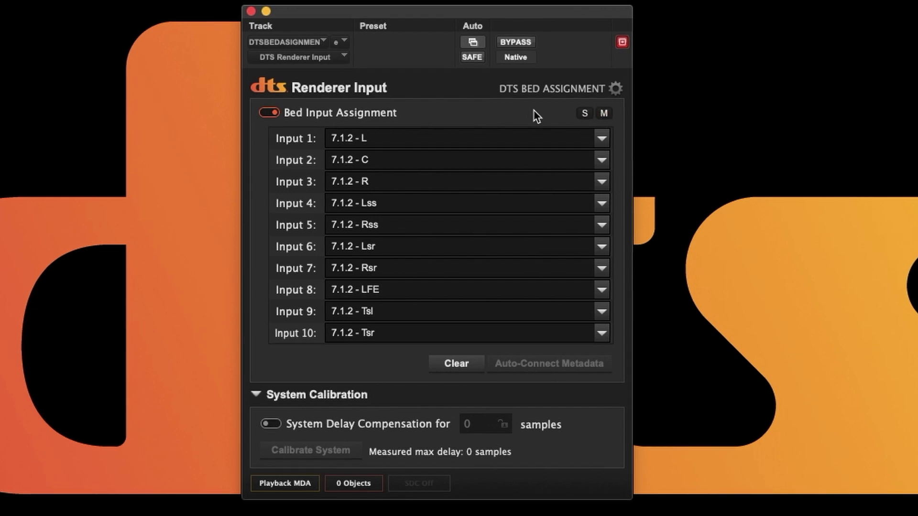
pyautogui.click(583, 114)
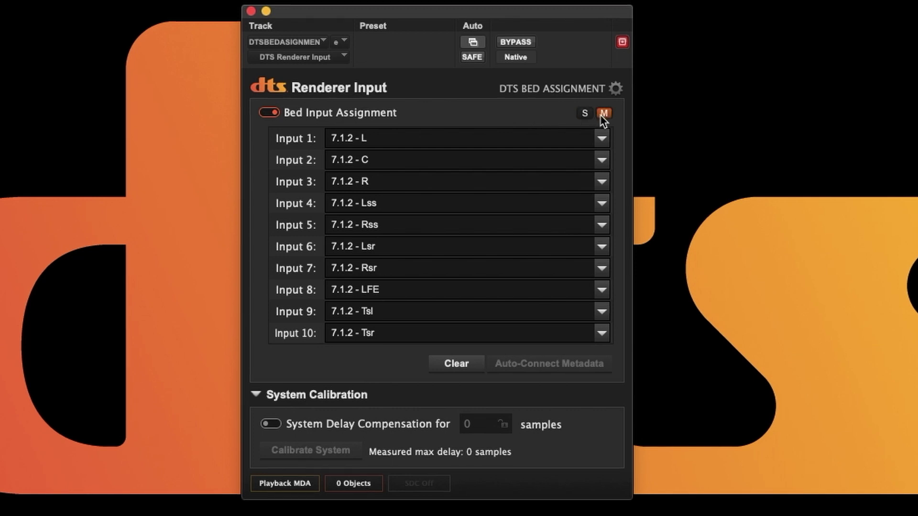
pyautogui.click(602, 115)
pyautogui.click(615, 90)
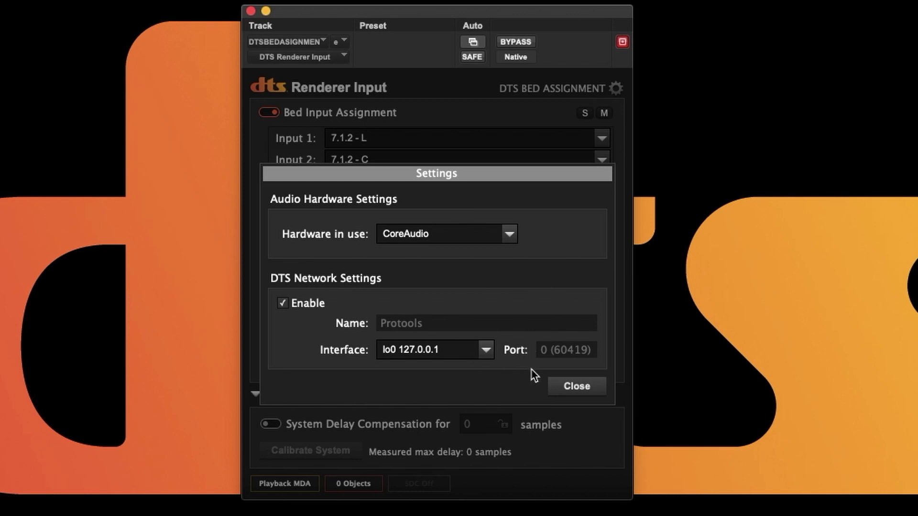
pyautogui.click(560, 381)
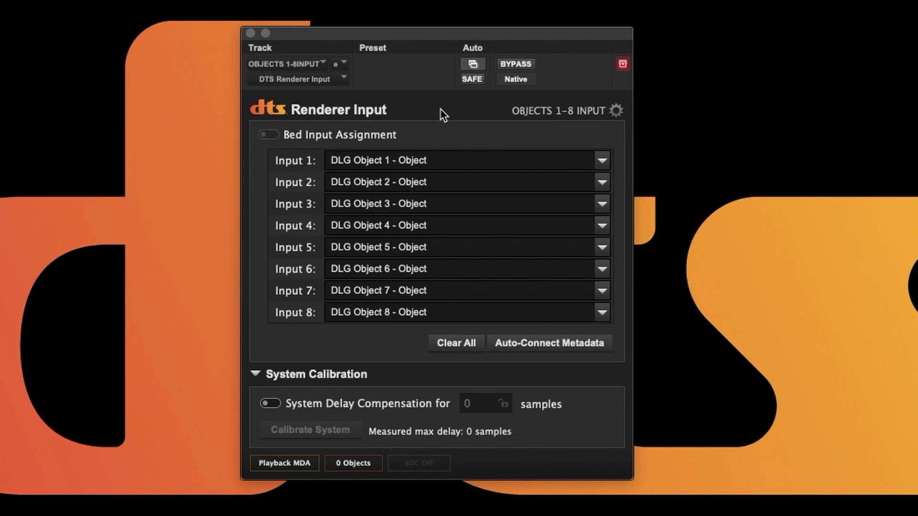
# Browse Input 1's Local source list and close it, leaving the DLG Object 1–8 assignments unchanged.
pyautogui.click(439, 162)
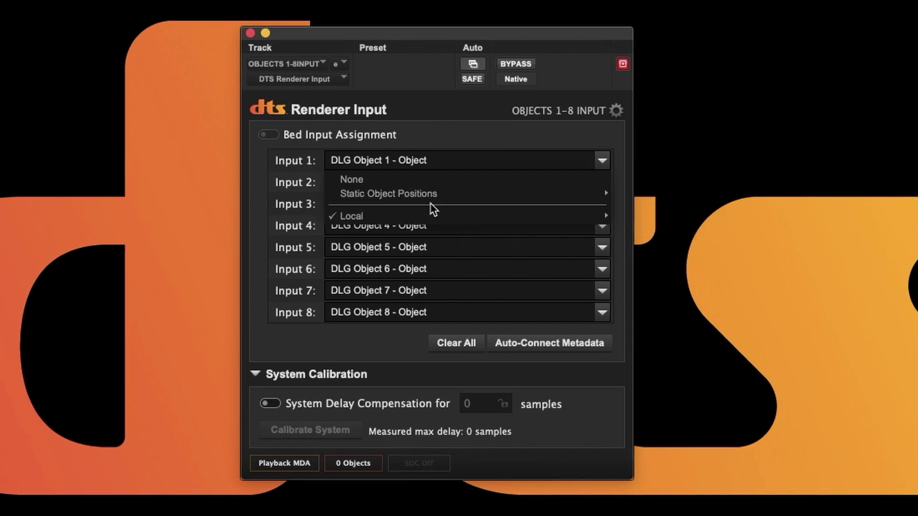
pyautogui.moveTo(428, 216)
pyautogui.moveTo(637, 218)
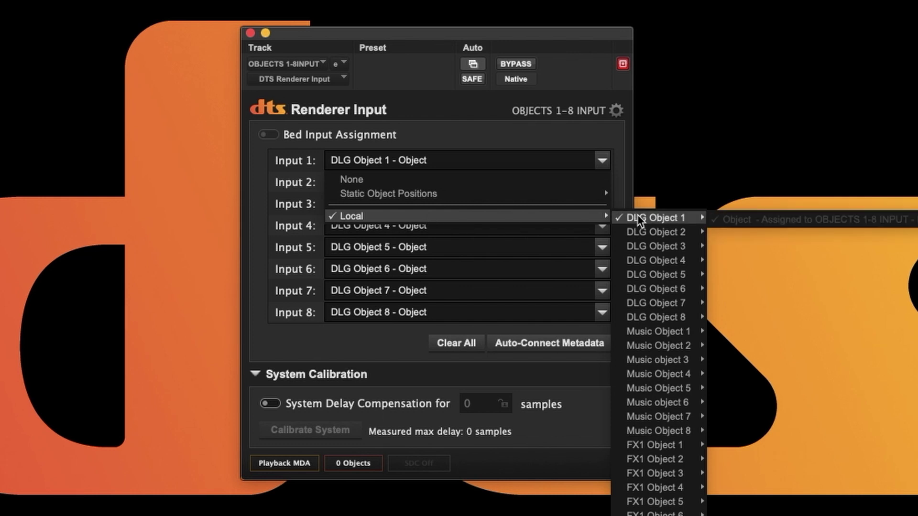
pyautogui.moveTo(643, 248)
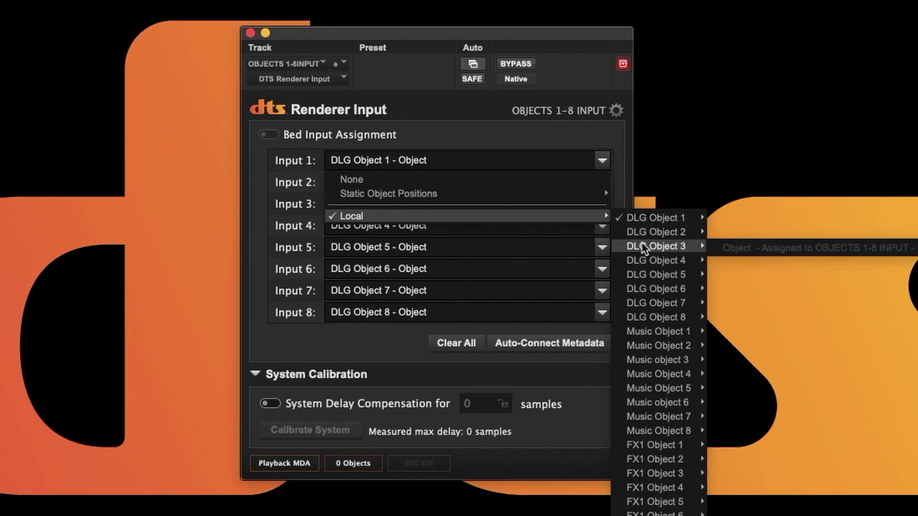
pyautogui.moveTo(644, 291)
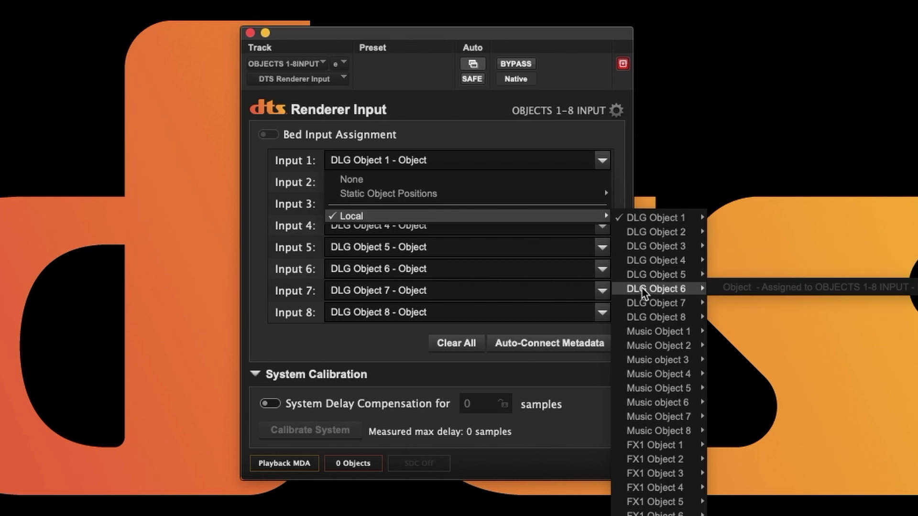
pyautogui.click(592, 129)
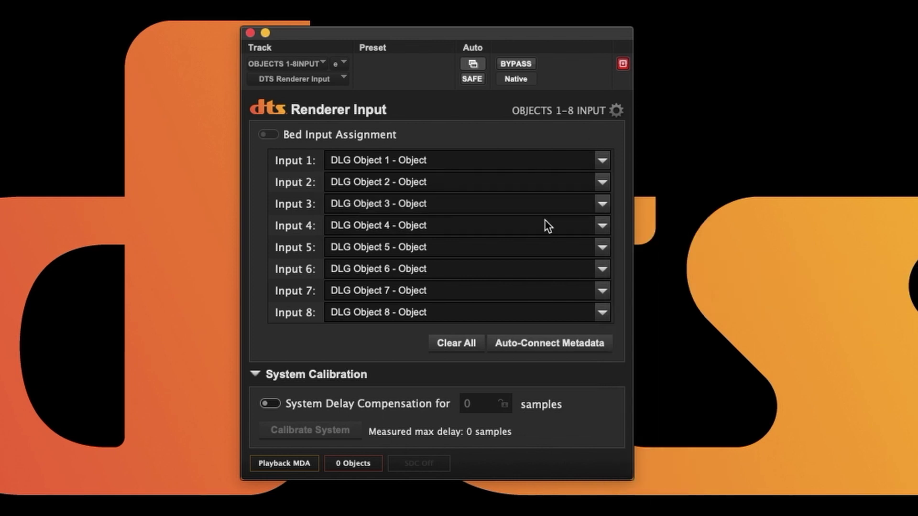
# Clear all connections for this instance only, then connect Input 1 to DLG Object 1.
pyautogui.click(464, 342)
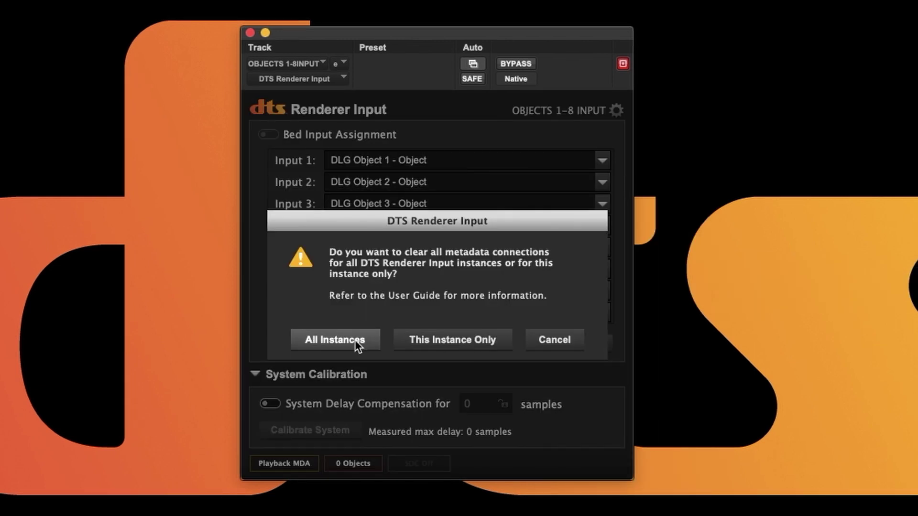
pyautogui.click(446, 339)
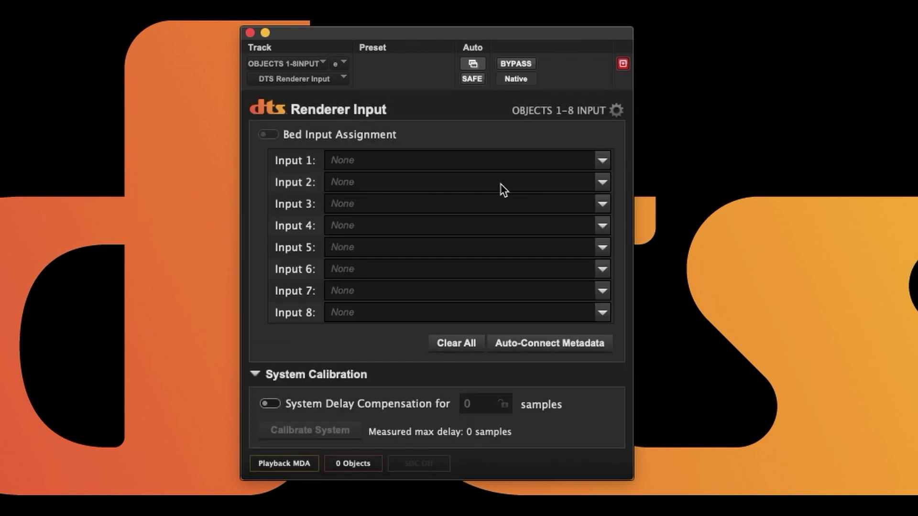
pyautogui.click(497, 162)
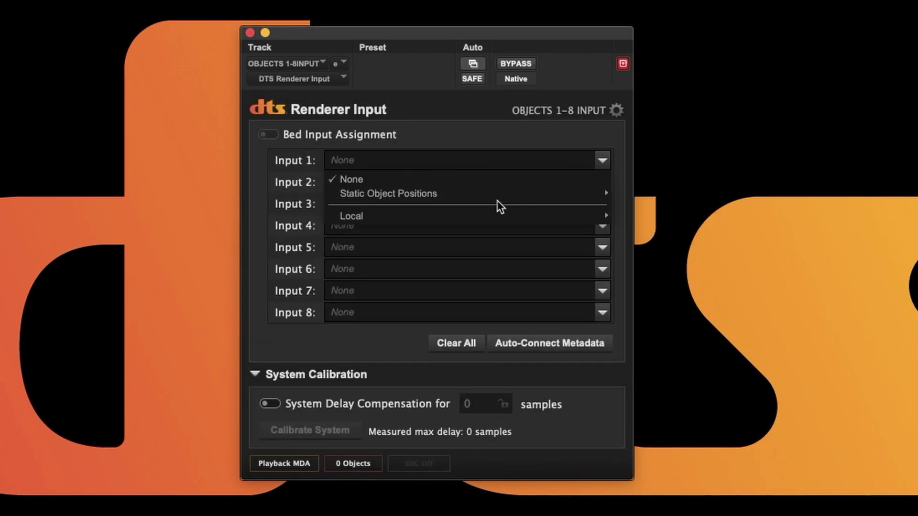
pyautogui.moveTo(497, 215)
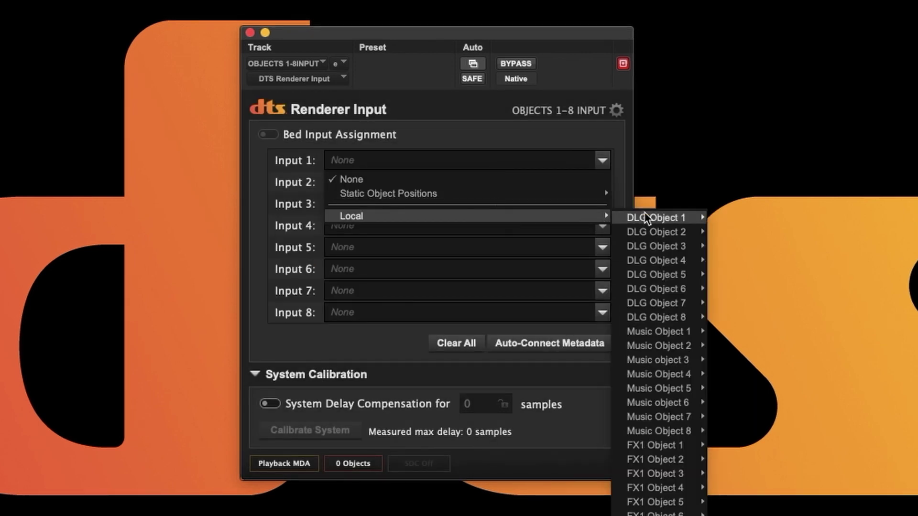
pyautogui.moveTo(647, 247)
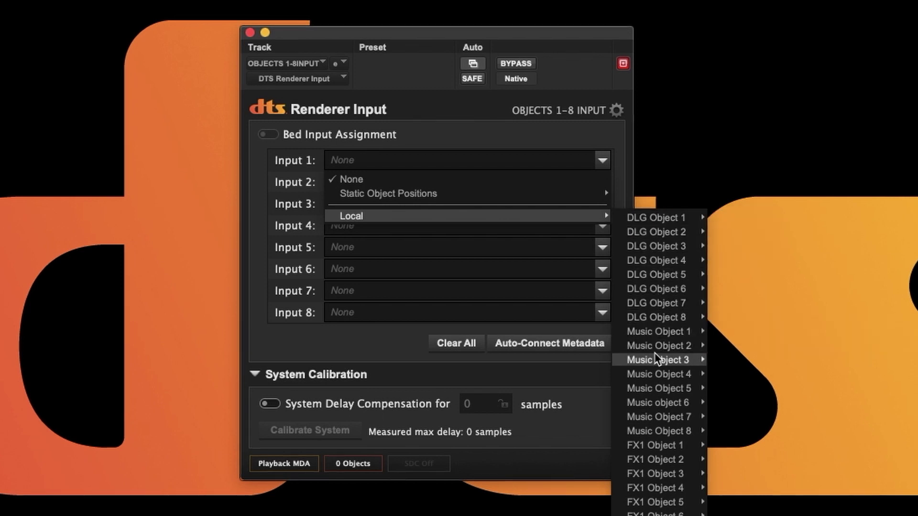
pyautogui.moveTo(661, 431)
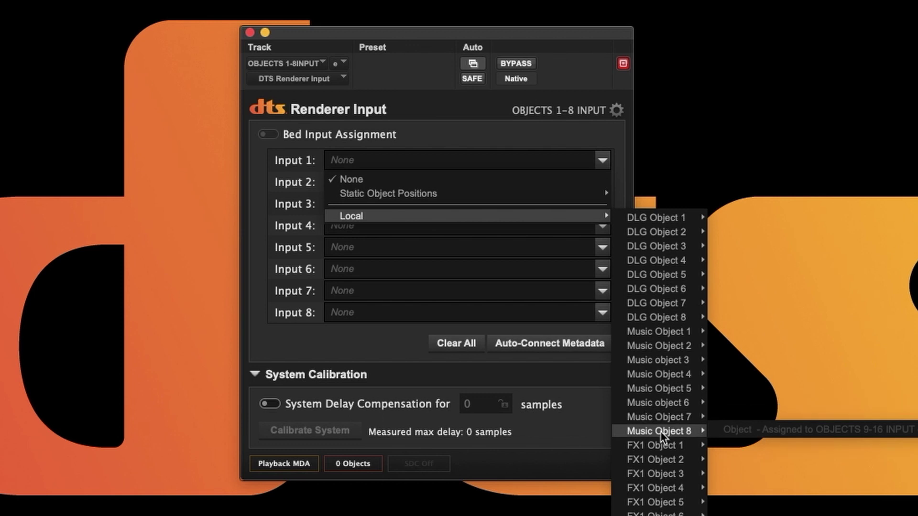
pyautogui.moveTo(668, 217)
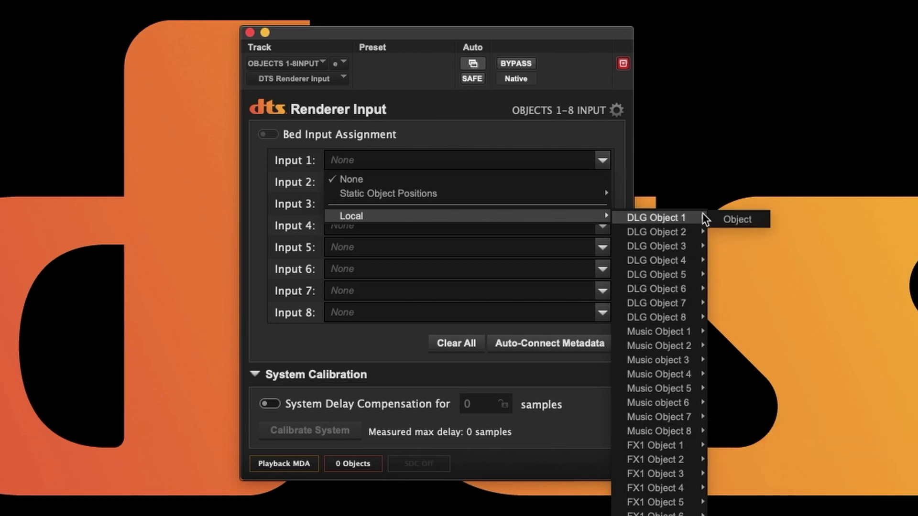
pyautogui.click(743, 218)
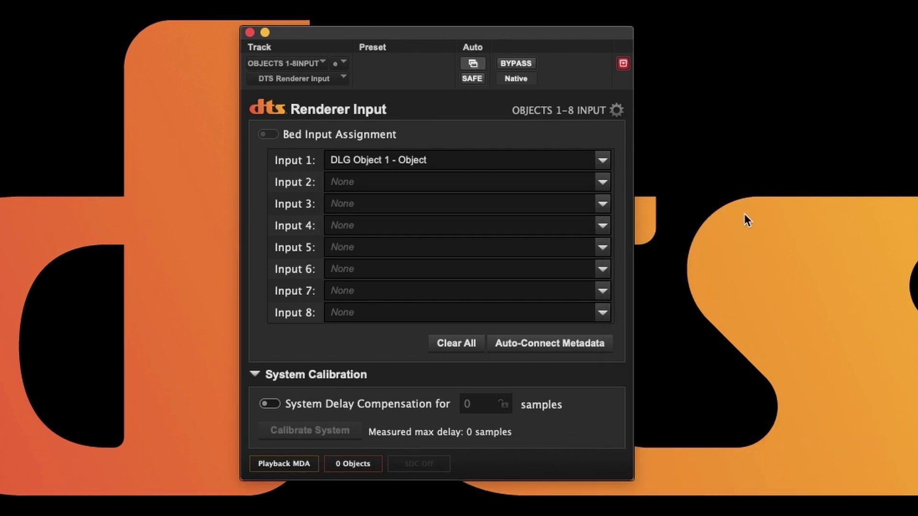
# Connect Input 2 to DLG Object 2 and Input 3 to DLG Object 4's object.
pyautogui.click(386, 185)
pyautogui.moveTo(424, 237)
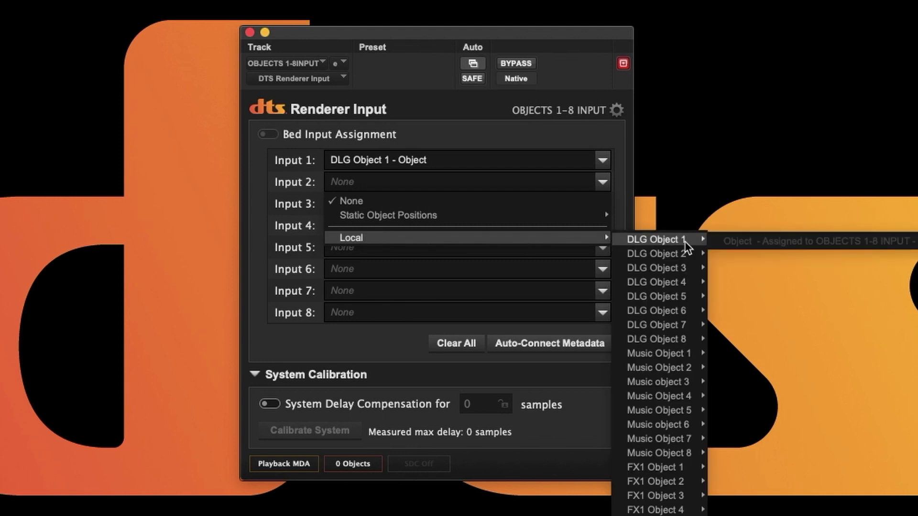
pyautogui.moveTo(676, 255)
pyautogui.click(738, 254)
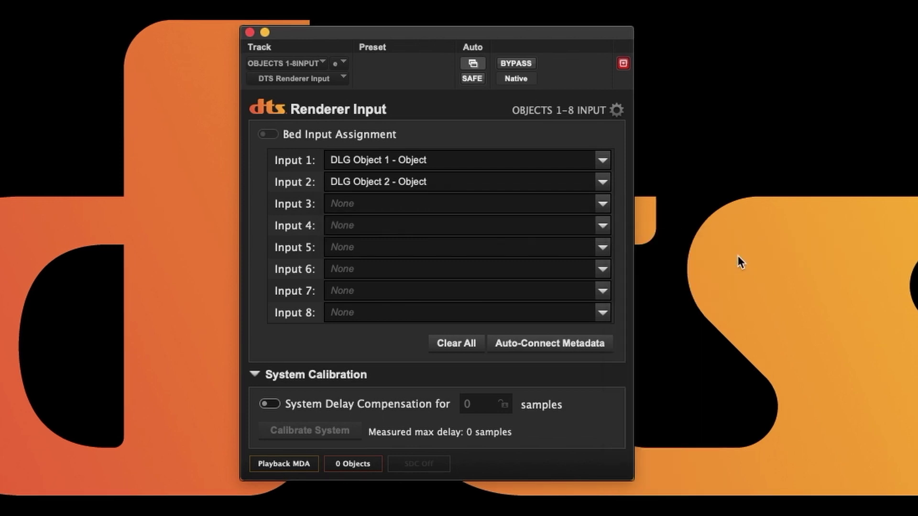
pyautogui.click(375, 207)
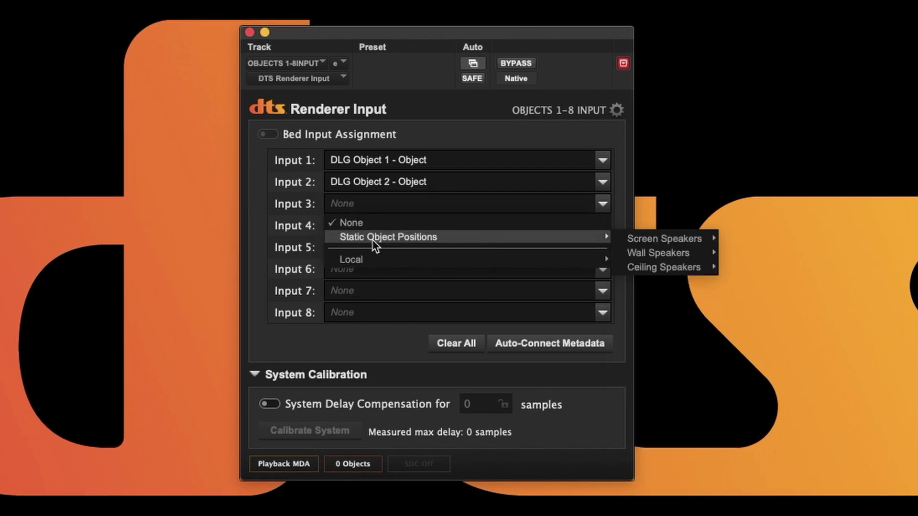
pyautogui.moveTo(371, 266)
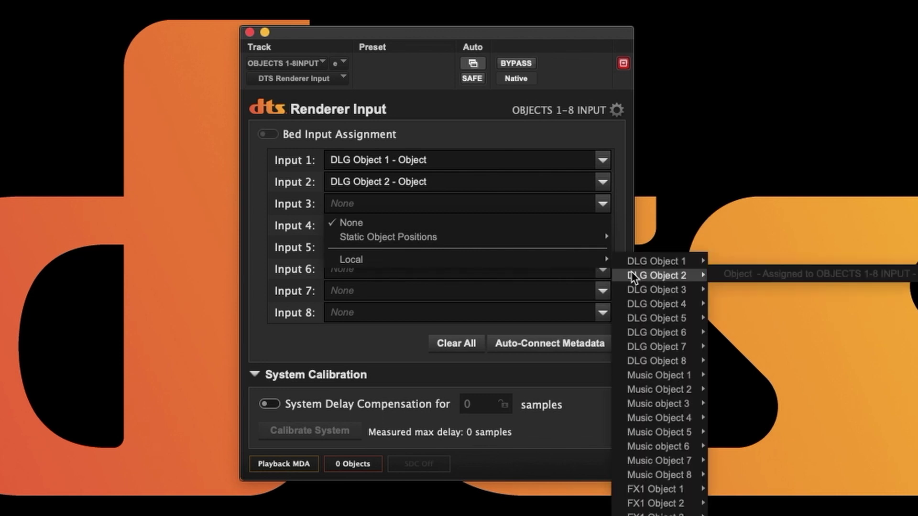
pyautogui.moveTo(669, 303)
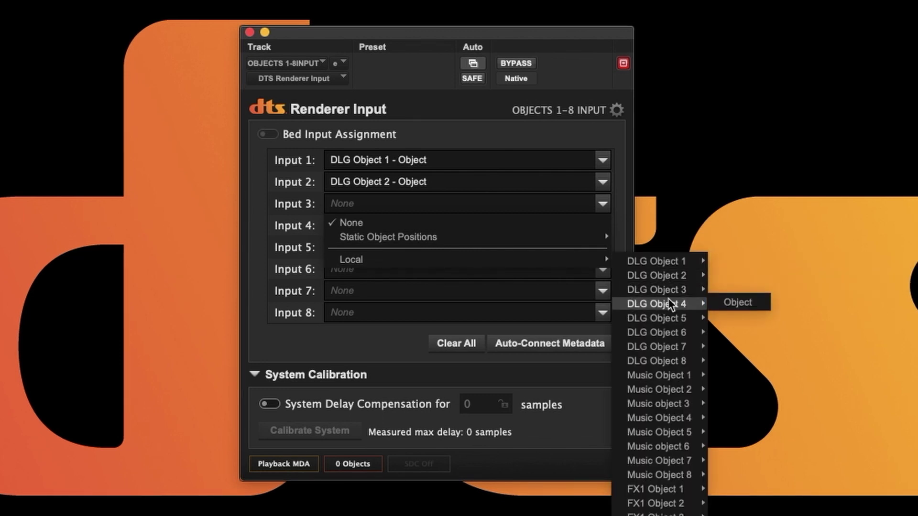
pyautogui.click(751, 303)
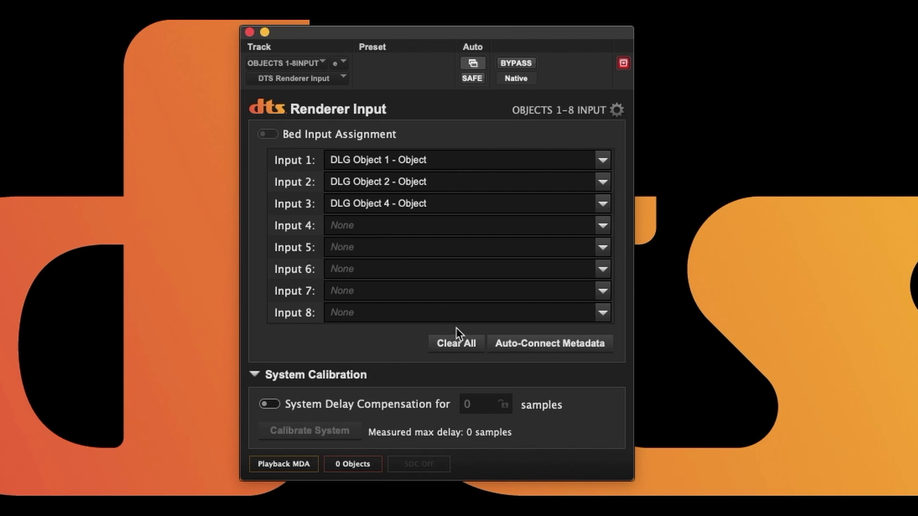
# Clear All, then Auto-Connect Metadata for this instance only, mapping Inputs 1–8 to DLG Object 1–8.
pyautogui.click(454, 345)
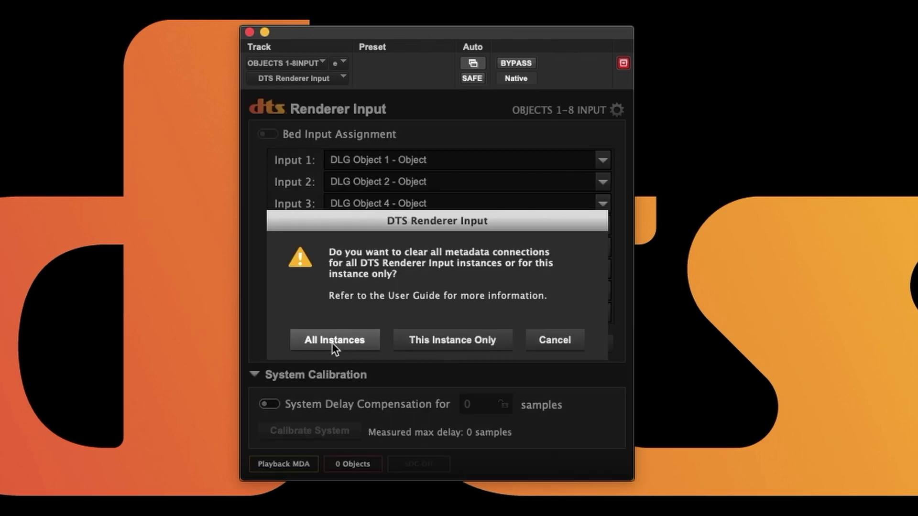
pyautogui.click(434, 340)
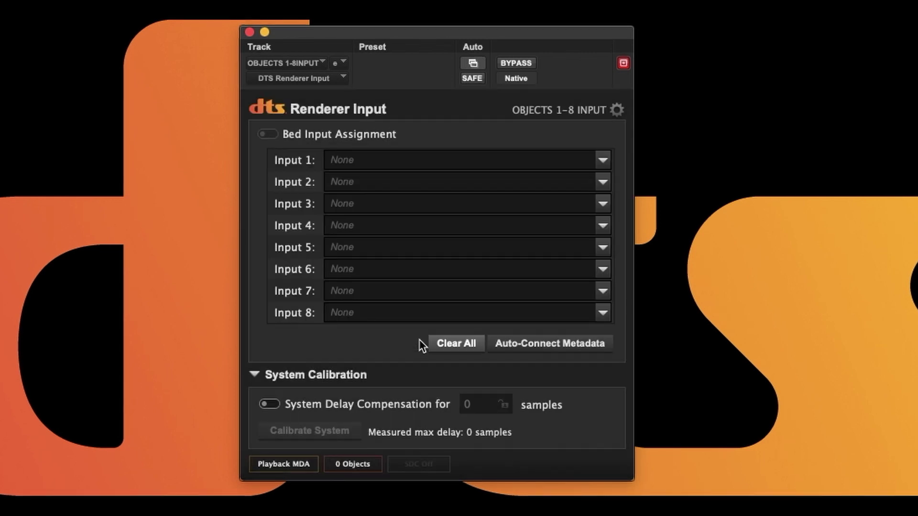
pyautogui.click(512, 342)
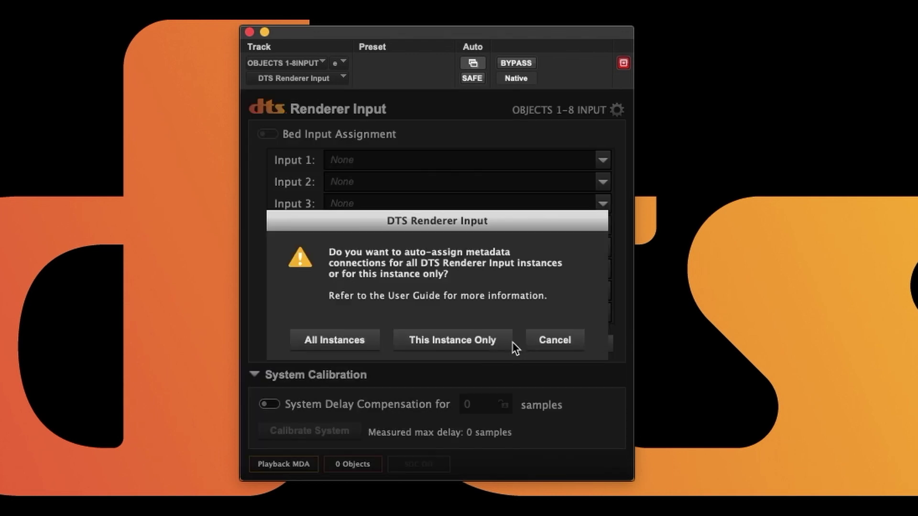
pyautogui.click(410, 337)
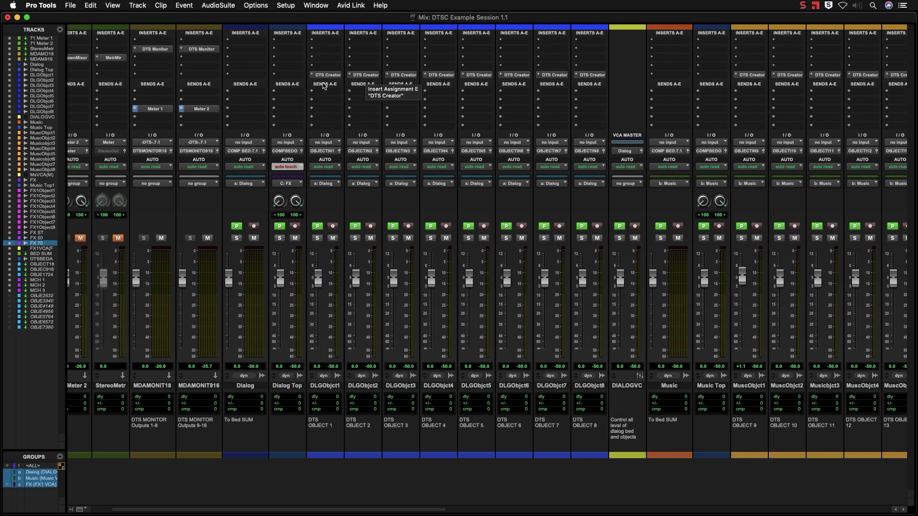
pyautogui.click(327, 75)
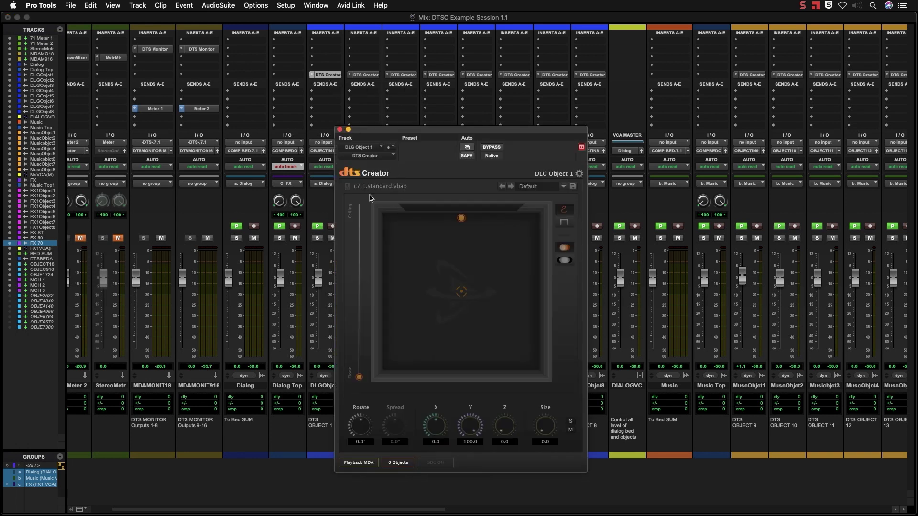
pyautogui.click(339, 129)
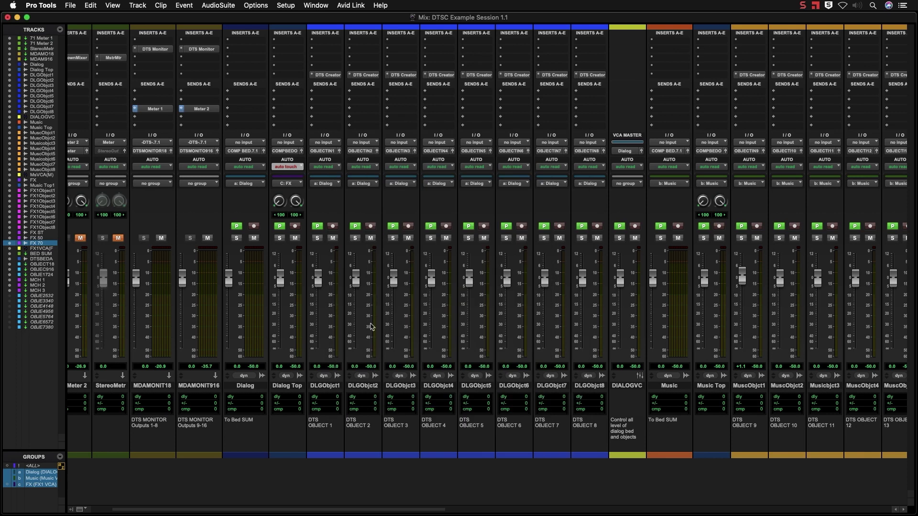
pyautogui.click(401, 455)
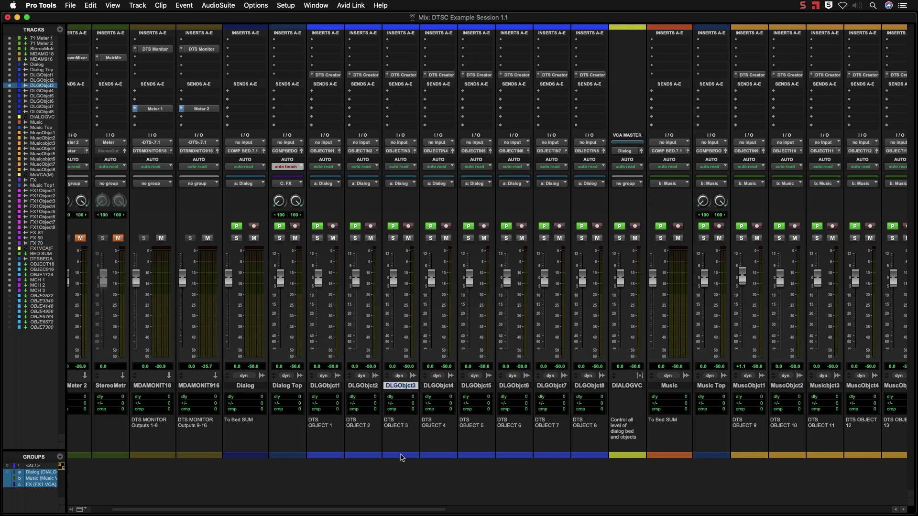
pyautogui.moveTo(401, 457); pyautogui.dragTo(344, 454)
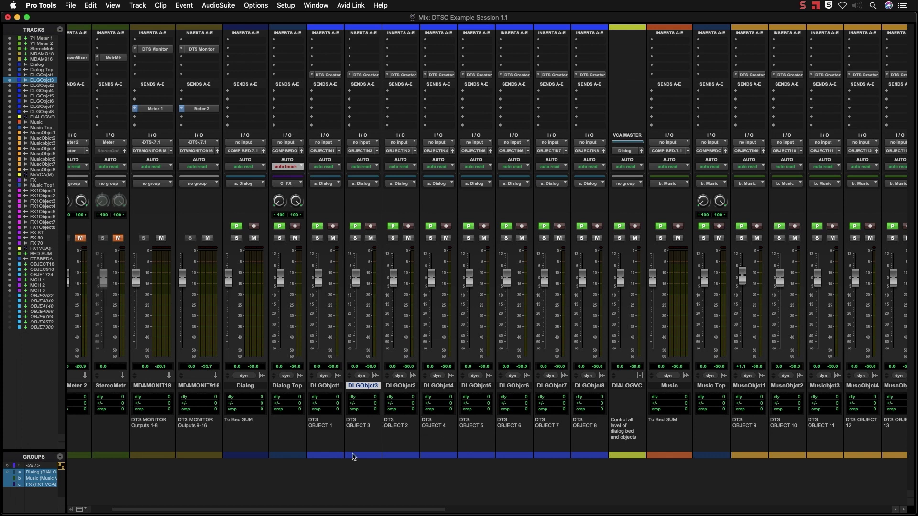
pyautogui.moveTo(352, 455); pyautogui.dragTo(425, 454)
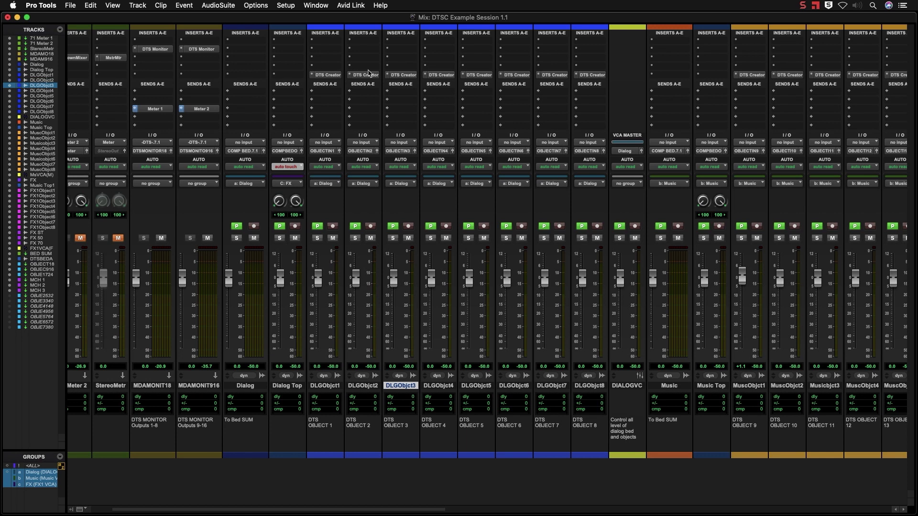
# Deactivate DLGObjct3's DTS Creator insert, then Clear All and Auto-Connect for this instance only.
pyautogui.keyDown('ctrl'); pyautogui.keyDown('super'); pyautogui.click(403, 75); pyautogui.keyUp('super'); pyautogui.keyUp('ctrl')
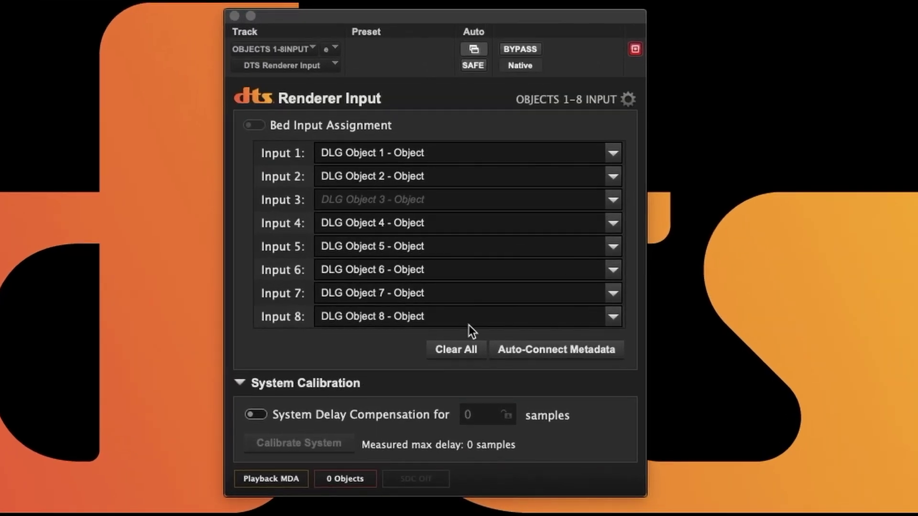
pyautogui.click(458, 346)
pyautogui.click(422, 349)
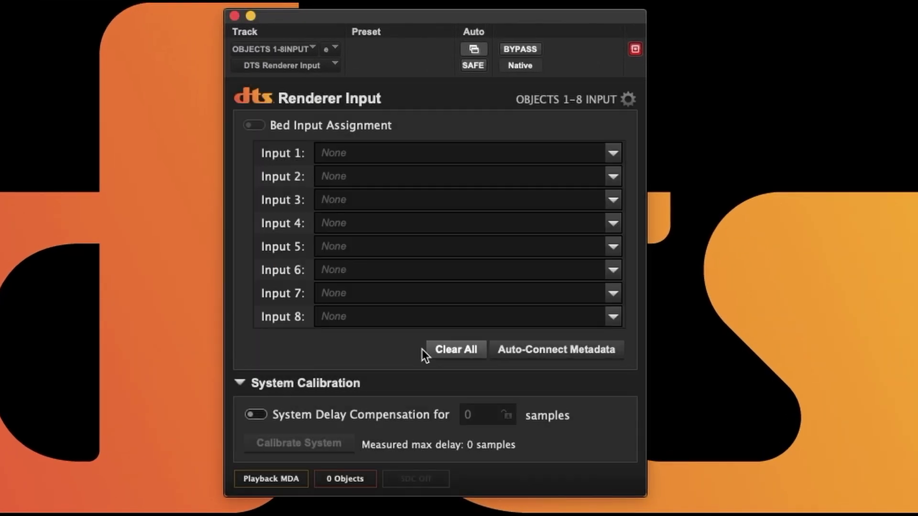
pyautogui.click(537, 349)
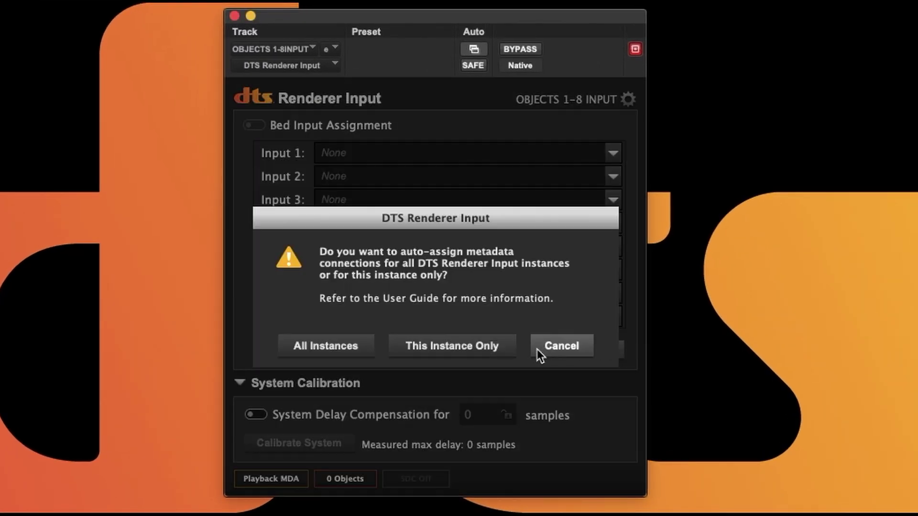
pyautogui.click(422, 342)
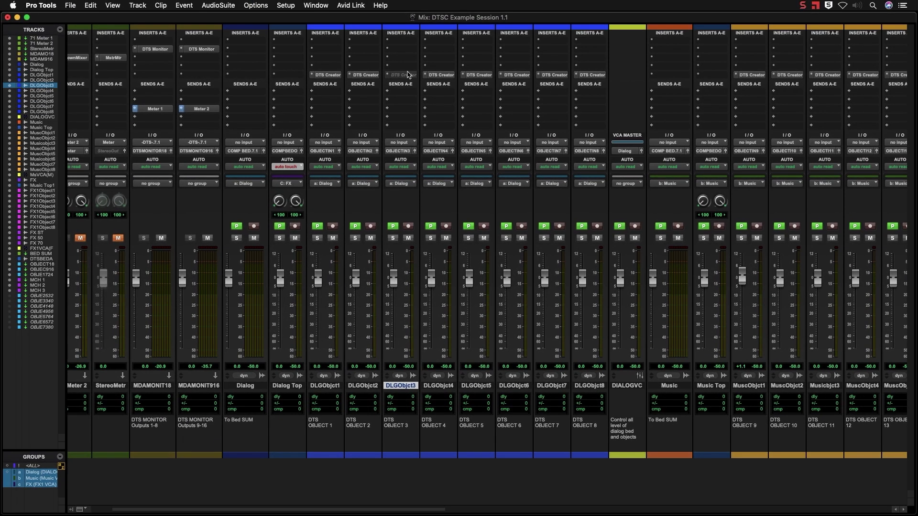
# Reactivate DLGObjct3's insert, then Clear All and Auto-Connect again, placing DLG Object 3 on Input 8.
pyautogui.keyDown('ctrl'); pyautogui.keyDown('super'); pyautogui.click(398, 75); pyautogui.keyUp('super'); pyautogui.keyUp('ctrl')
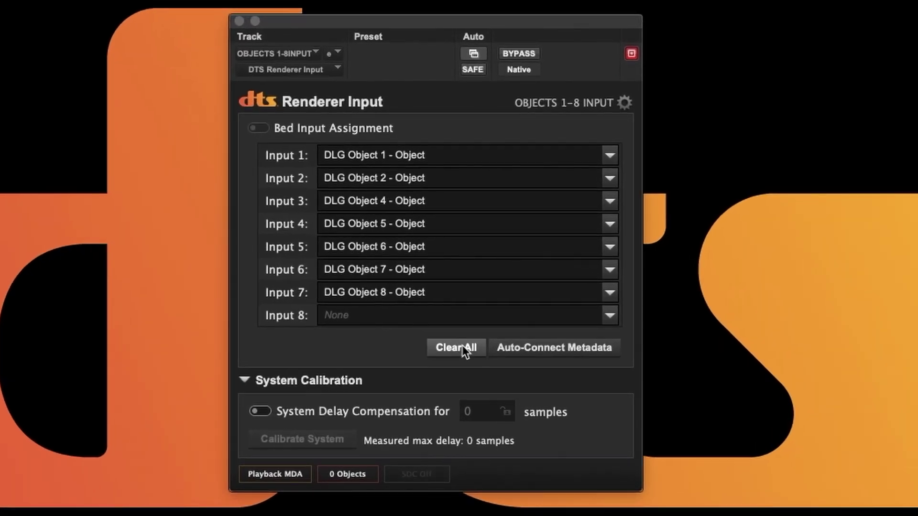
pyautogui.click(462, 348)
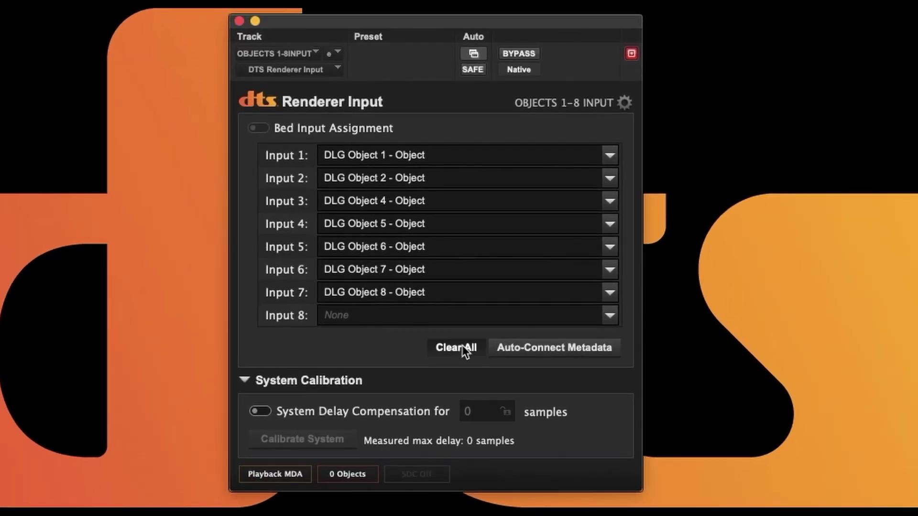
pyautogui.click(450, 342)
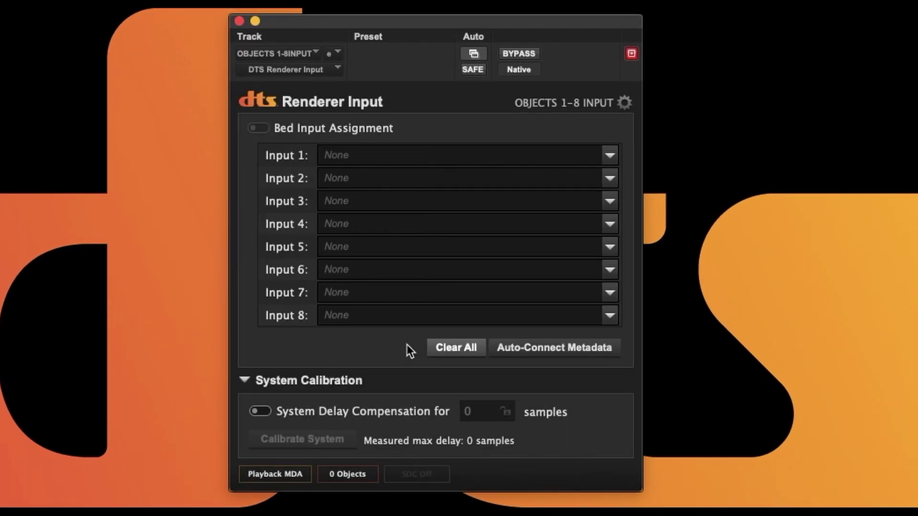
pyautogui.click(526, 345)
pyautogui.click(446, 342)
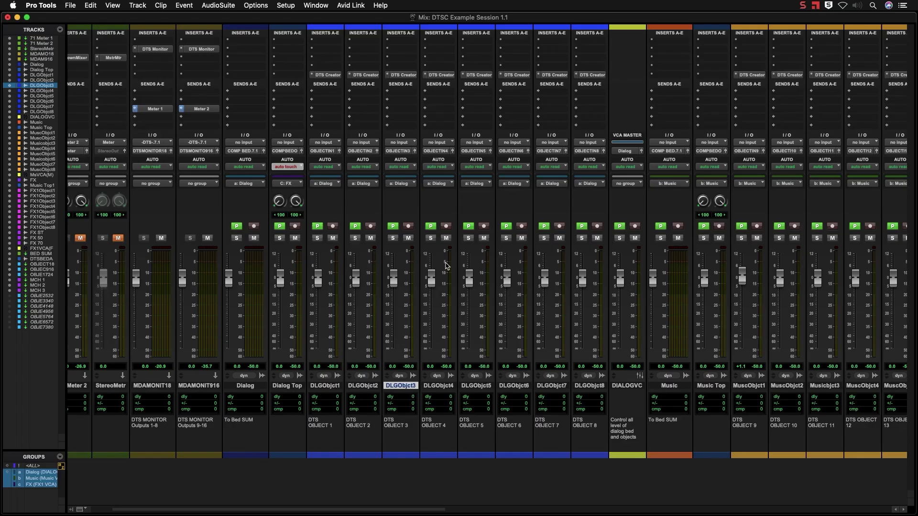
# Select tracks DLGObjct1 through DLGObjct8, then Clear All and Auto-Connect for this instance only.
pyautogui.click(335, 386)
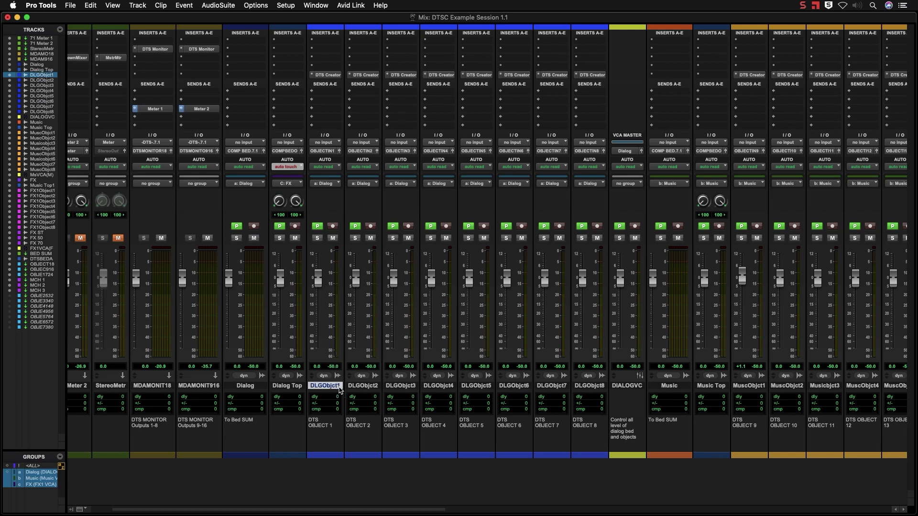
pyautogui.keyDown('shift'); pyautogui.click(603, 387); pyautogui.keyUp('shift')
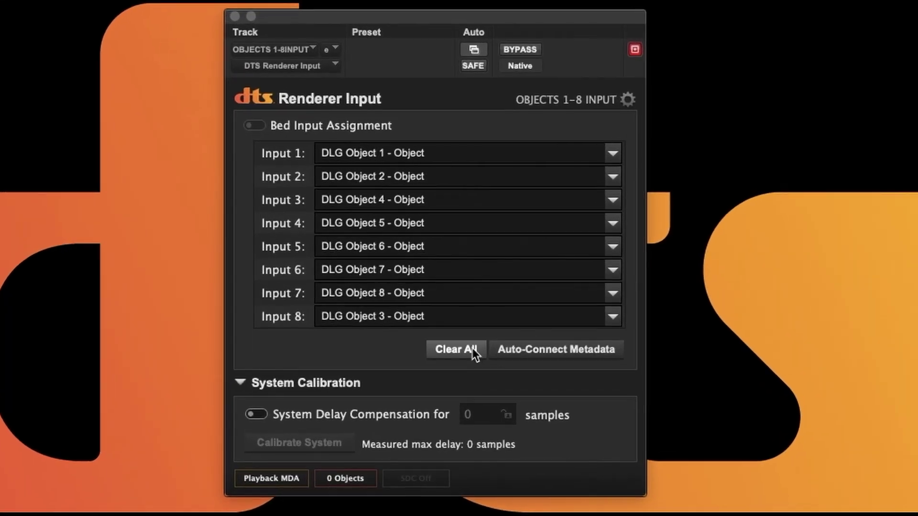
pyautogui.click(472, 348)
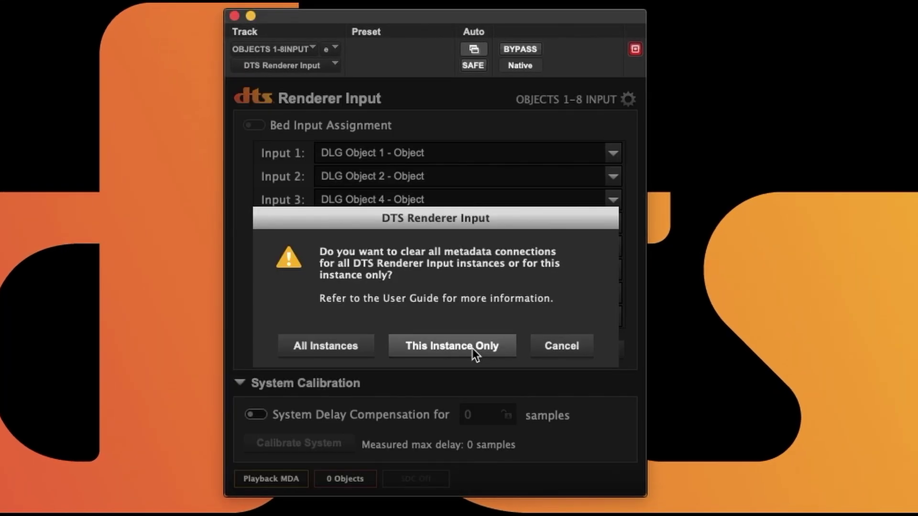
pyautogui.click(472, 350)
pyautogui.click(524, 350)
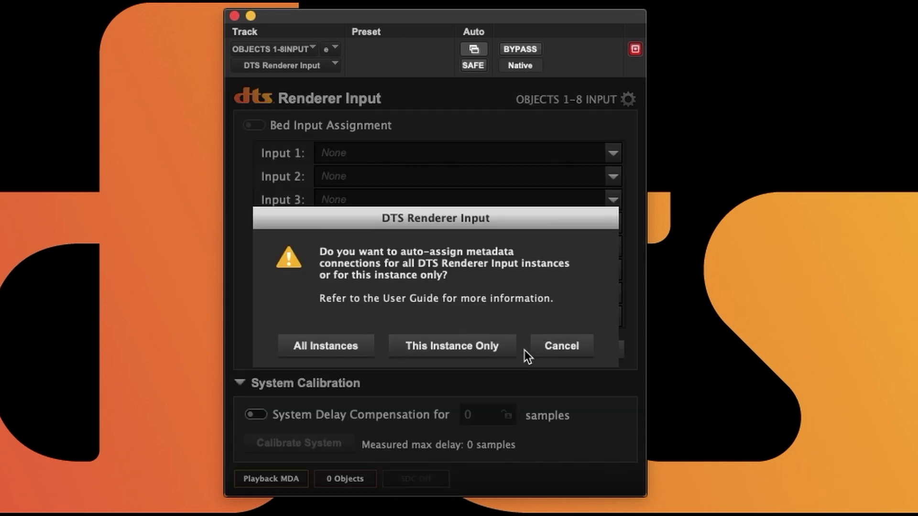
pyautogui.click(455, 339)
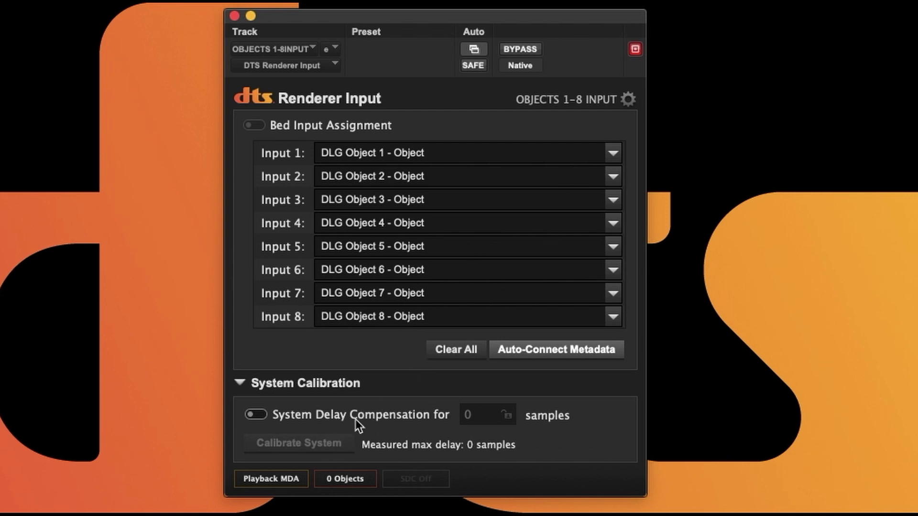
pyautogui.click(624, 100)
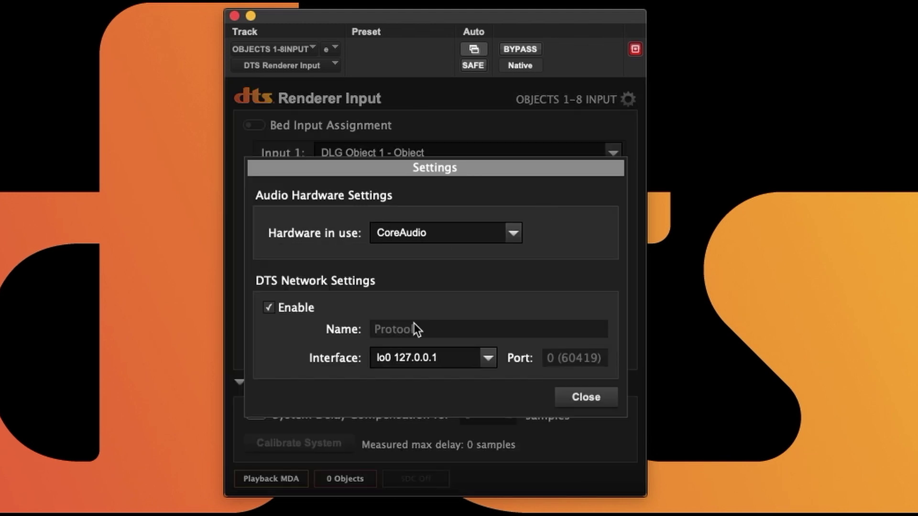
pyautogui.click(584, 394)
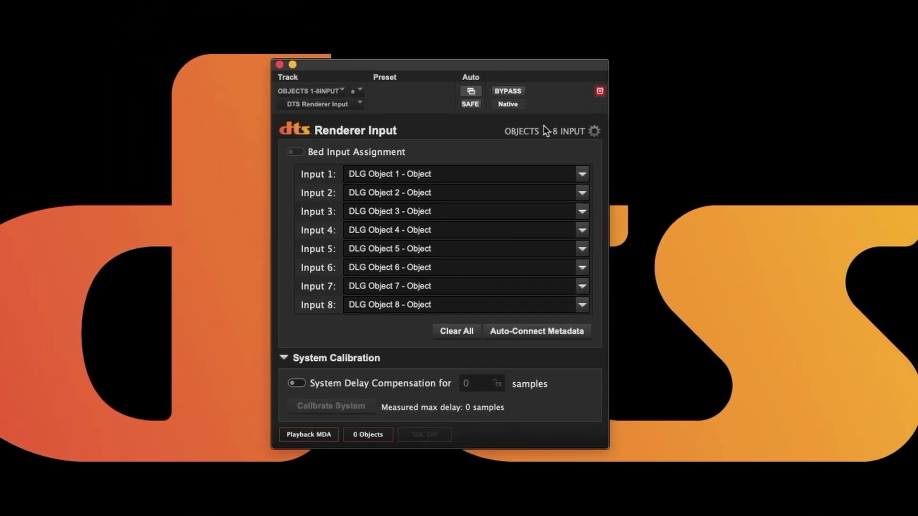